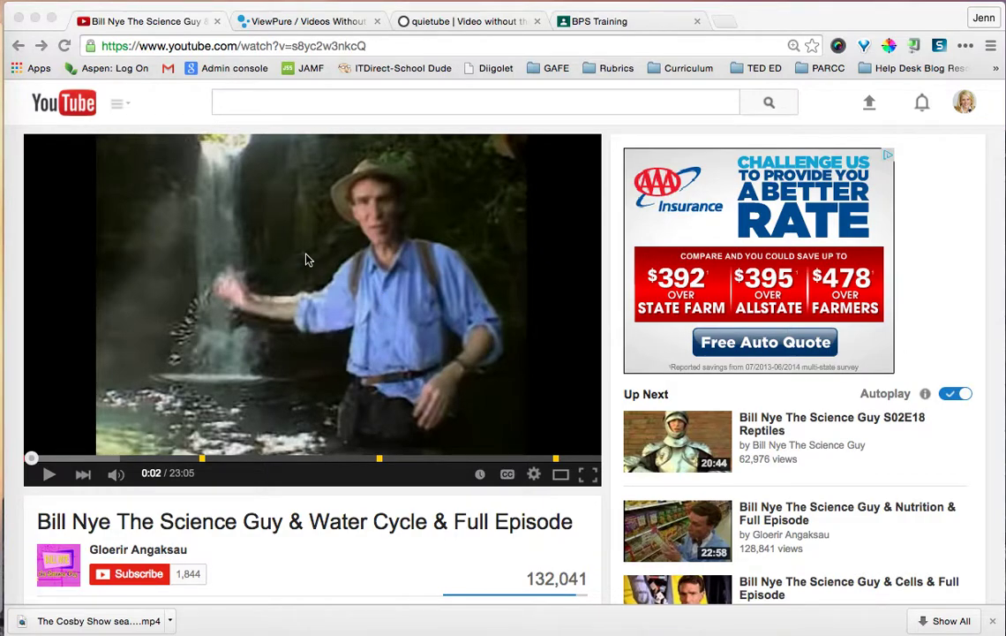
- Copy the Bill Nye Water Cycle full-episode URL from YouTube's address bar
{"action": "left_click", "coordinate": [376, 46]}
{"action": "key", "text": "super+c"}
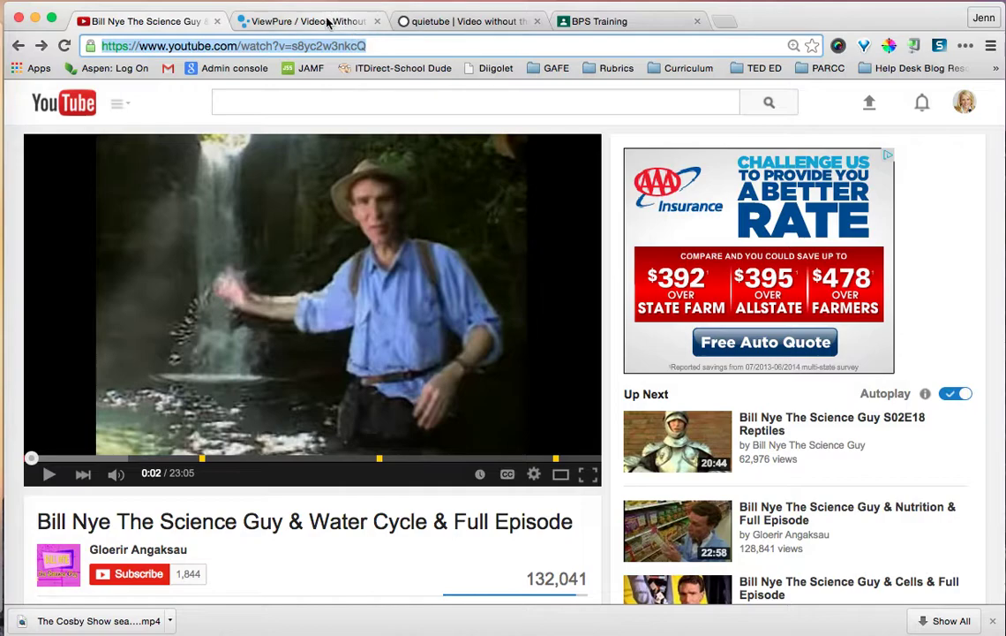
{"action": "left_click", "coordinate": [285, 21]}
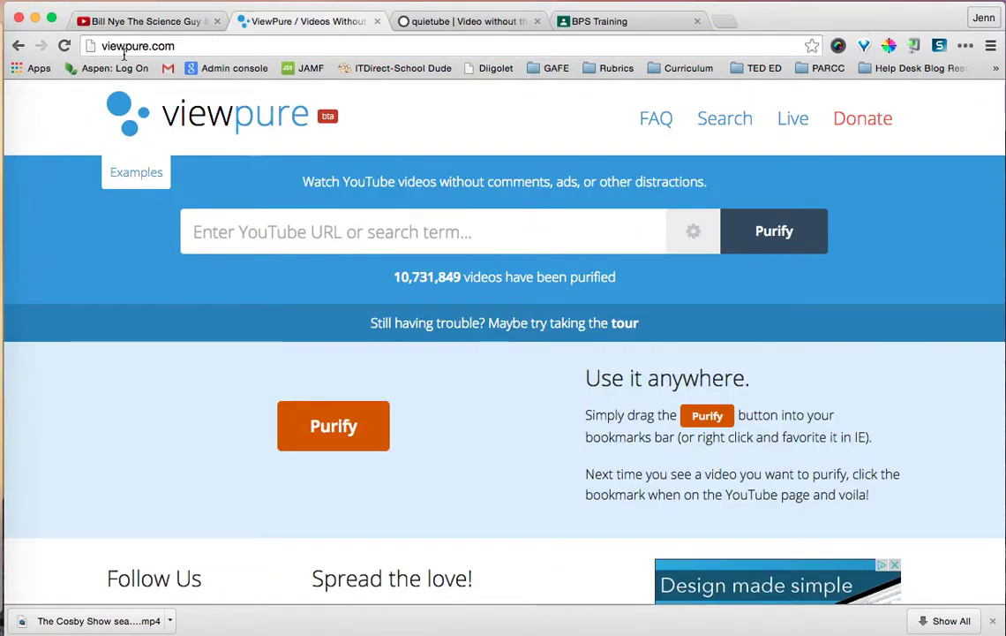
- Paste the Bill Nye YouTube link into ViewPure's URL box and purify it
{"action": "left_click", "coordinate": [209, 234]}
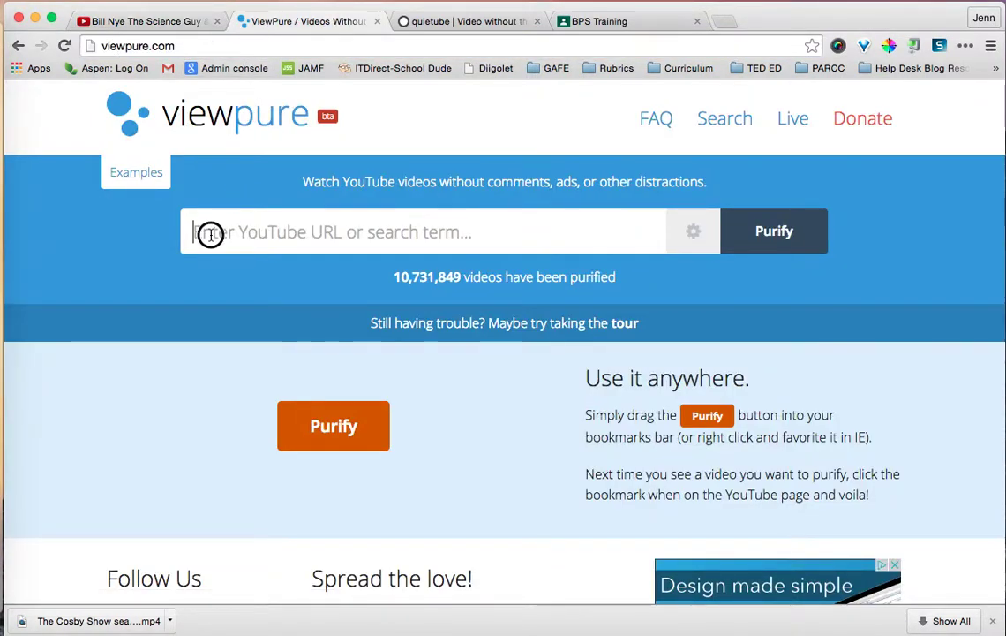
{"action": "key", "text": "super+v"}
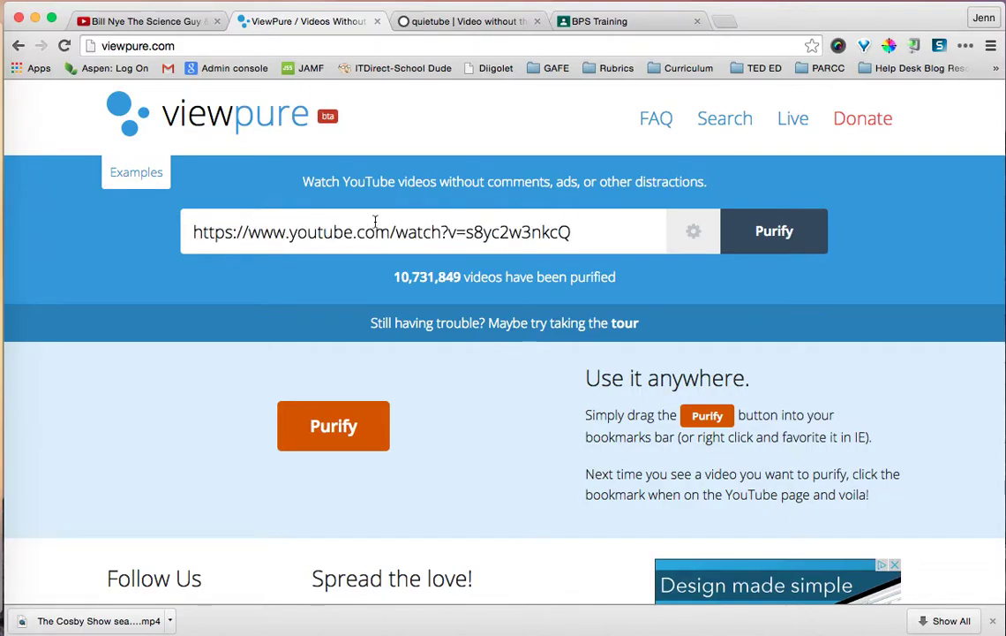
{"action": "left_click", "coordinate": [784, 242]}
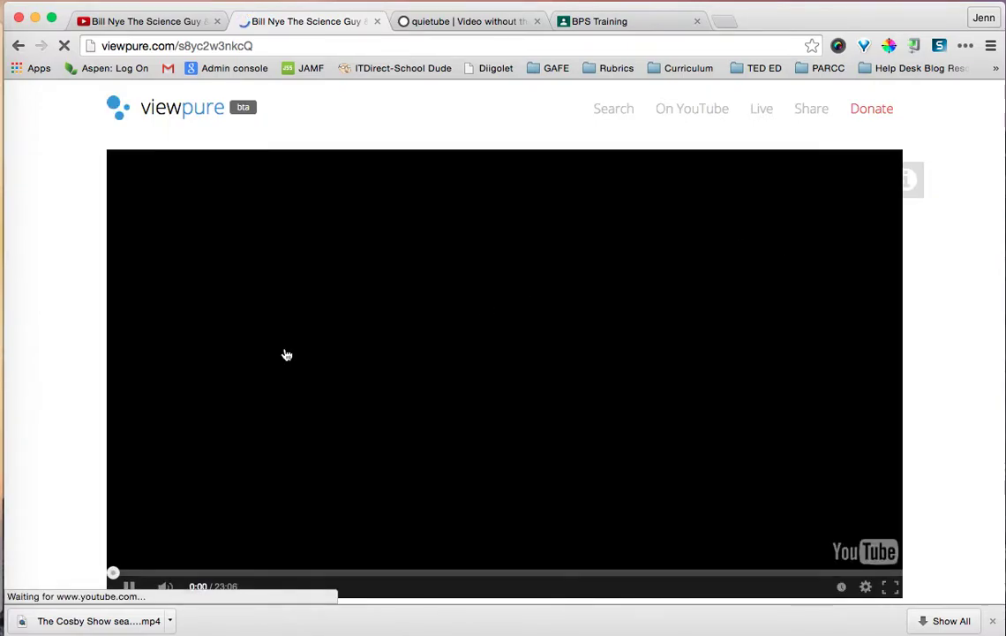
- Pause the purified Bill Nye video and copy its viewpure.com/s8yc2w3nkcQ address
{"action": "scroll", "coordinate": [65, 456], "scroll_direction": "down", "scroll_amount": 2}
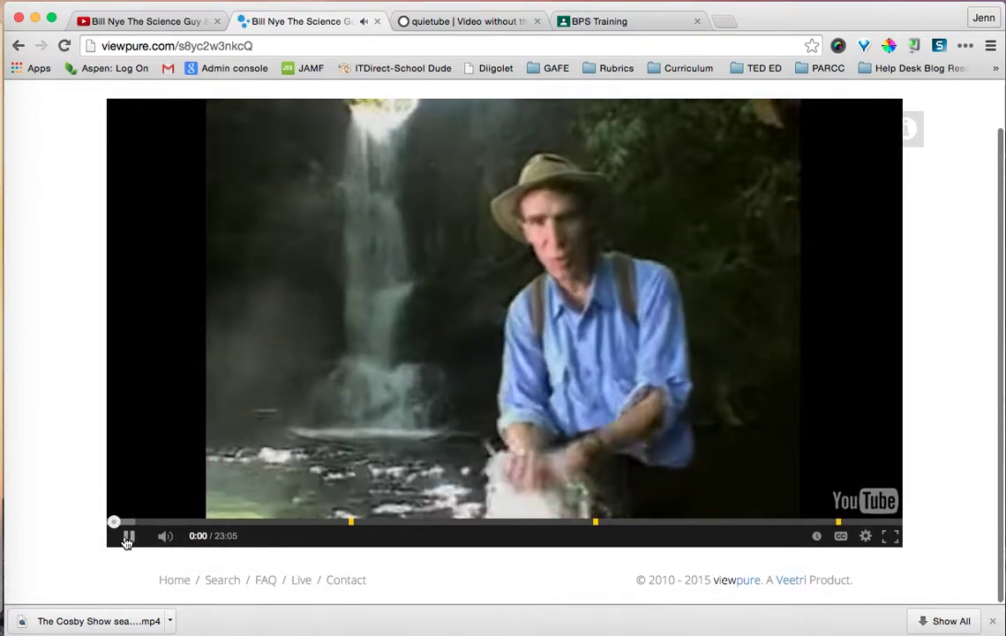
{"action": "left_click", "coordinate": [128, 536]}
{"action": "scroll", "coordinate": [78, 488], "scroll_direction": "down", "scroll_amount": 1}
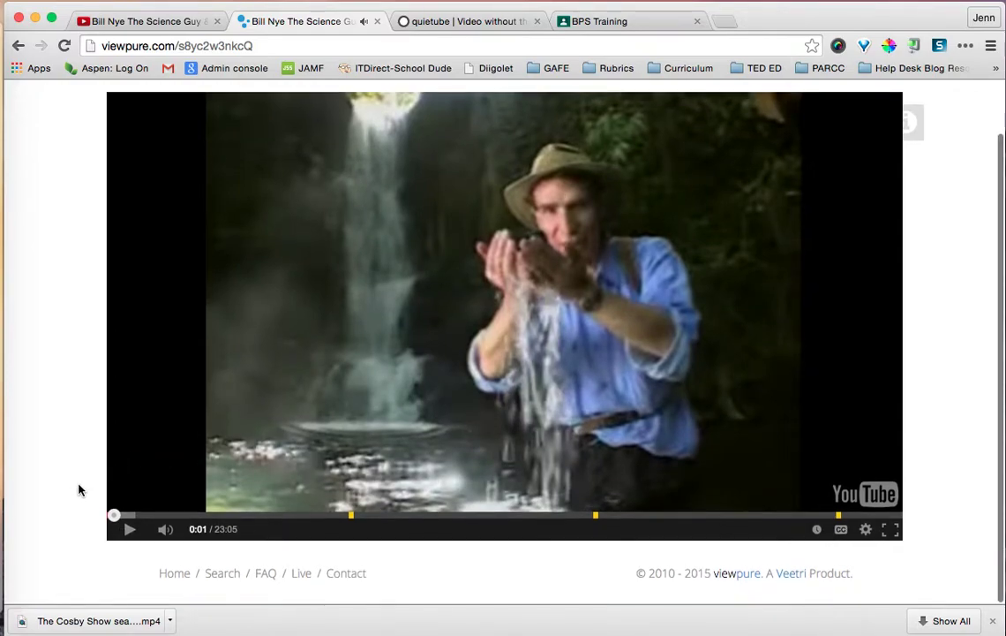
{"action": "scroll", "coordinate": [78, 490], "scroll_direction": "up", "scroll_amount": 3}
{"action": "scroll", "coordinate": [78, 490], "scroll_direction": "down", "scroll_amount": 1}
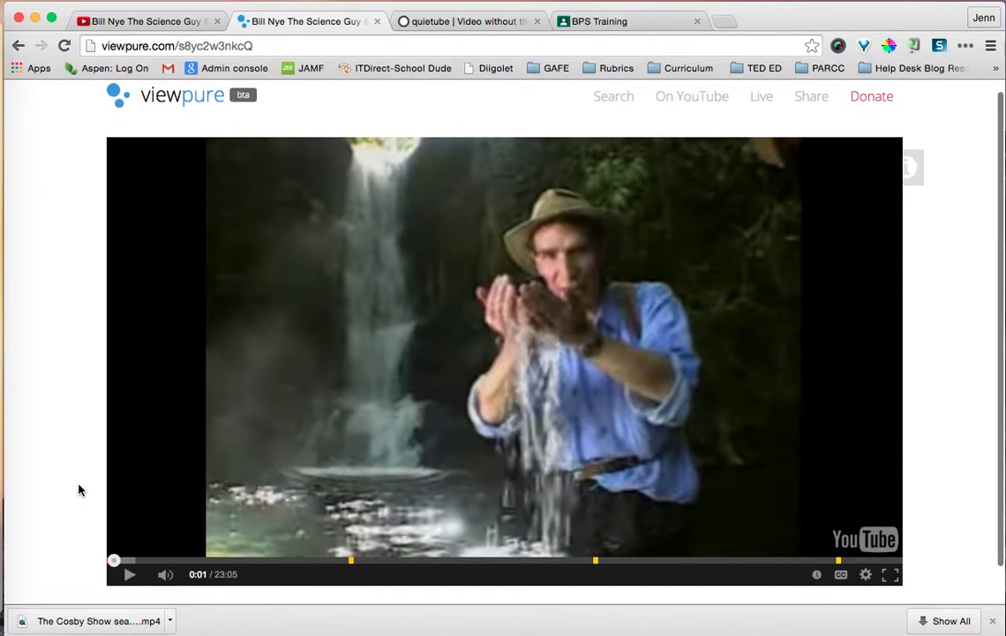
{"action": "scroll", "coordinate": [79, 490], "scroll_direction": "down", "scroll_amount": 2}
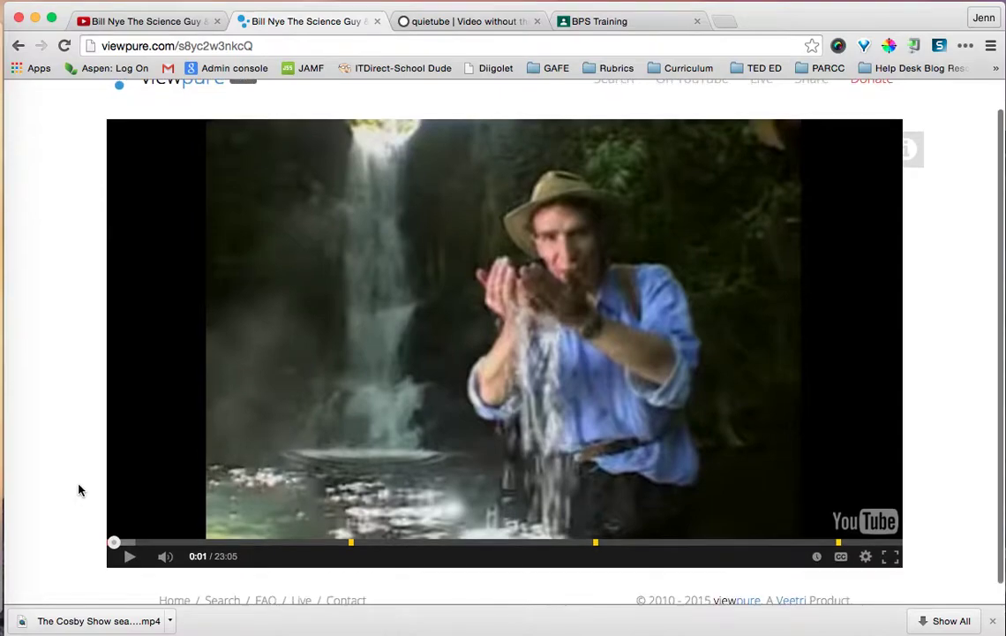
{"action": "scroll", "coordinate": [78, 490], "scroll_direction": "down", "scroll_amount": 2}
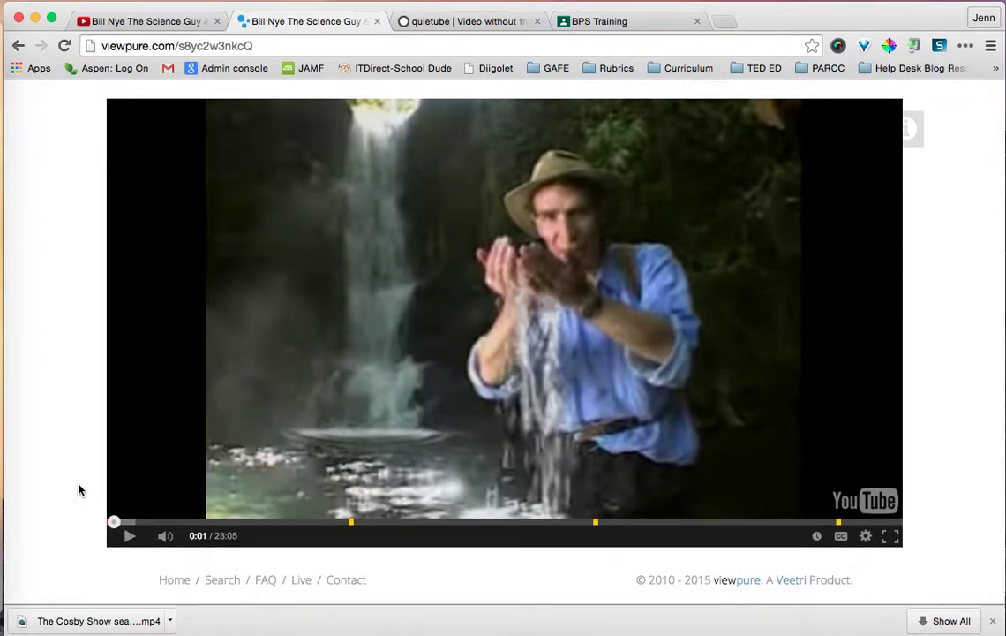
{"action": "left_click", "coordinate": [267, 47]}
{"action": "key", "text": "super+c"}
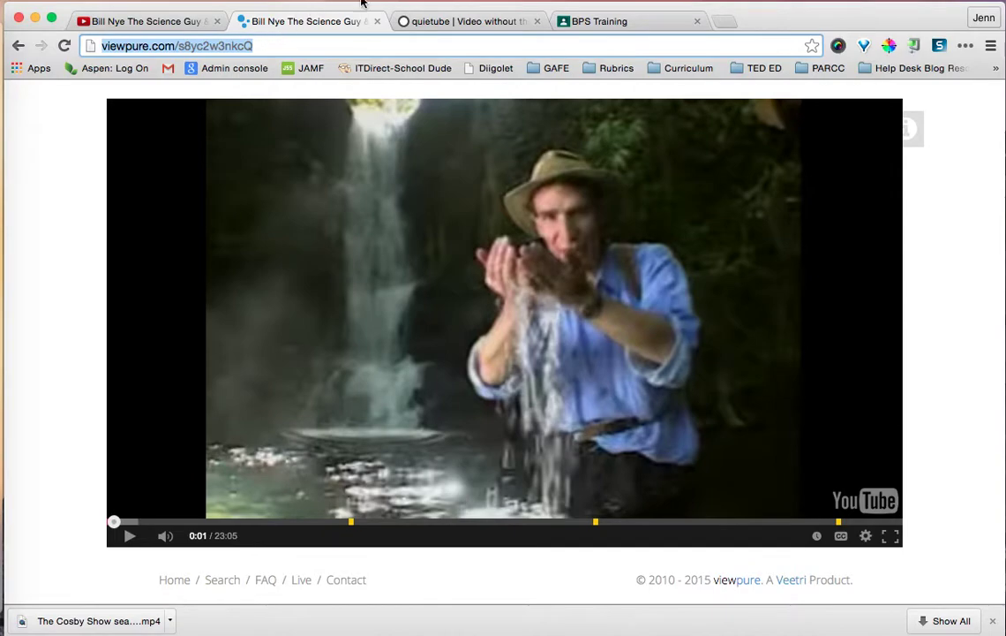
- Post the Test Video announcement in BPS Training with the ViewPure link, then open the link
{"action": "left_click", "coordinate": [591, 21]}
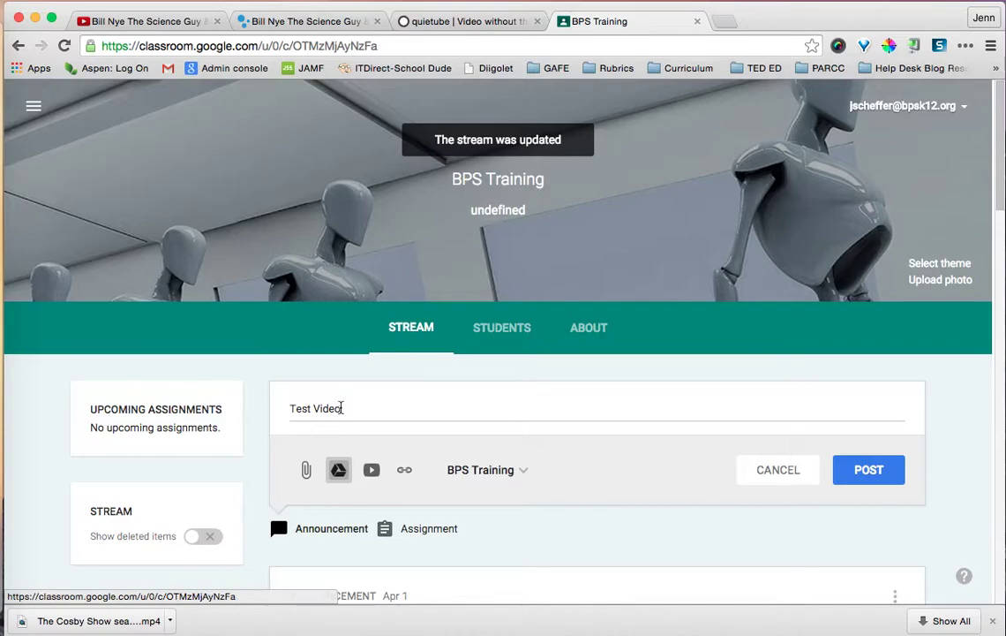
{"action": "left_click", "coordinate": [404, 470]}
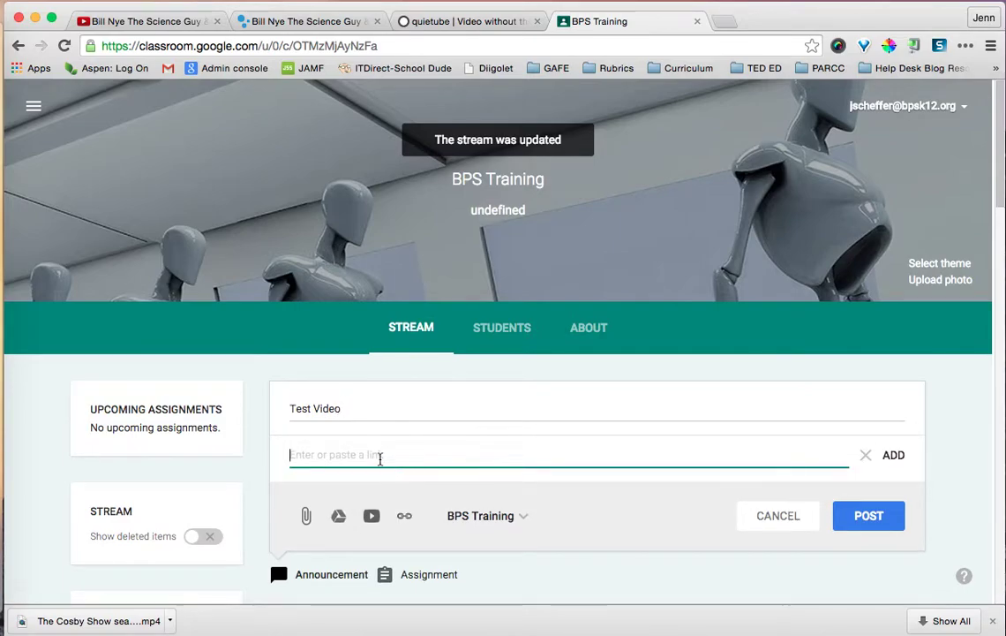
{"action": "key", "text": "super+v"}
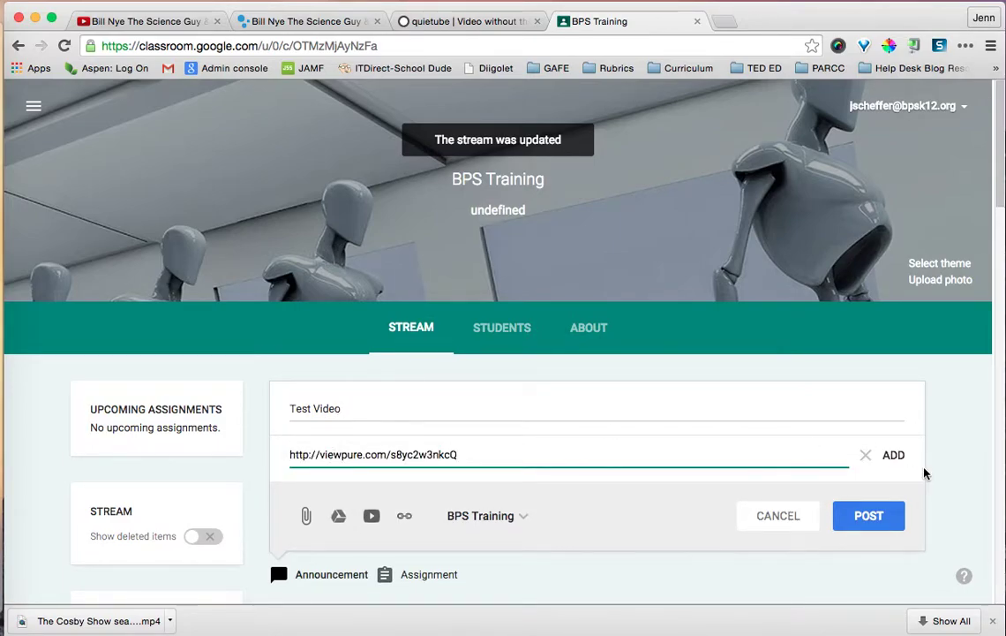
{"action": "left_click", "coordinate": [893, 454]}
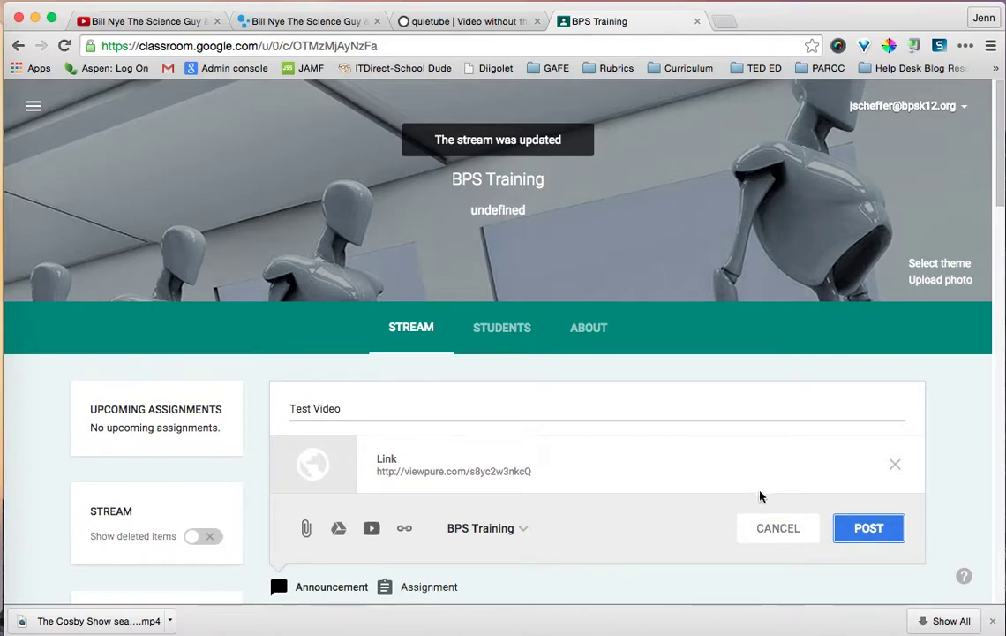
{"action": "left_click", "coordinate": [865, 525]}
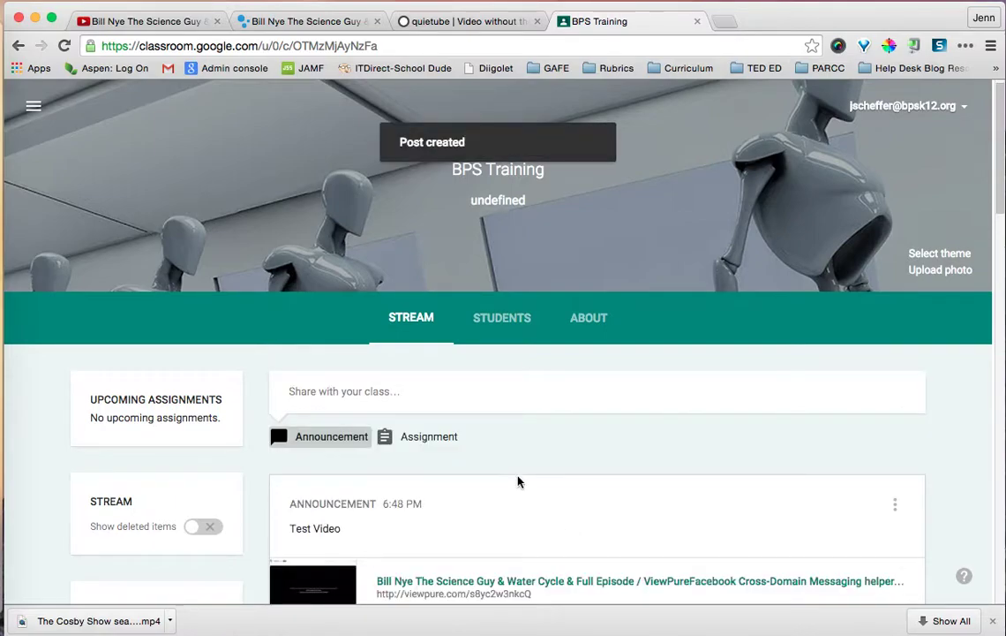
{"action": "scroll", "coordinate": [528, 476], "scroll_direction": "down", "scroll_amount": 4}
{"action": "left_click", "coordinate": [456, 412]}
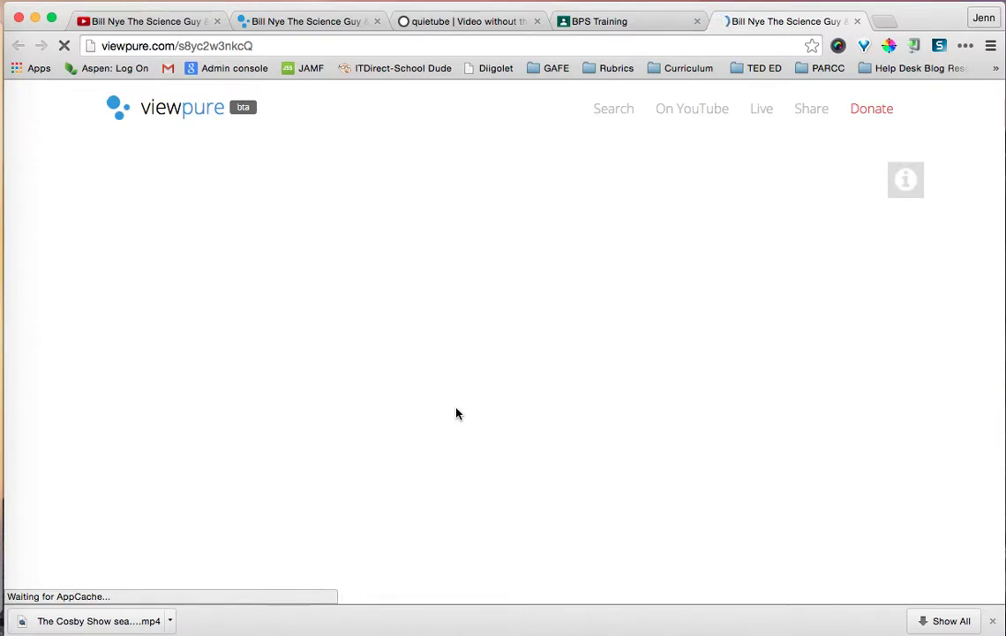
- Check the linked ViewPure video at 0:32, then close its tab and return to the purified video
{"action": "scroll", "coordinate": [222, 530], "scroll_direction": "down", "scroll_amount": 1}
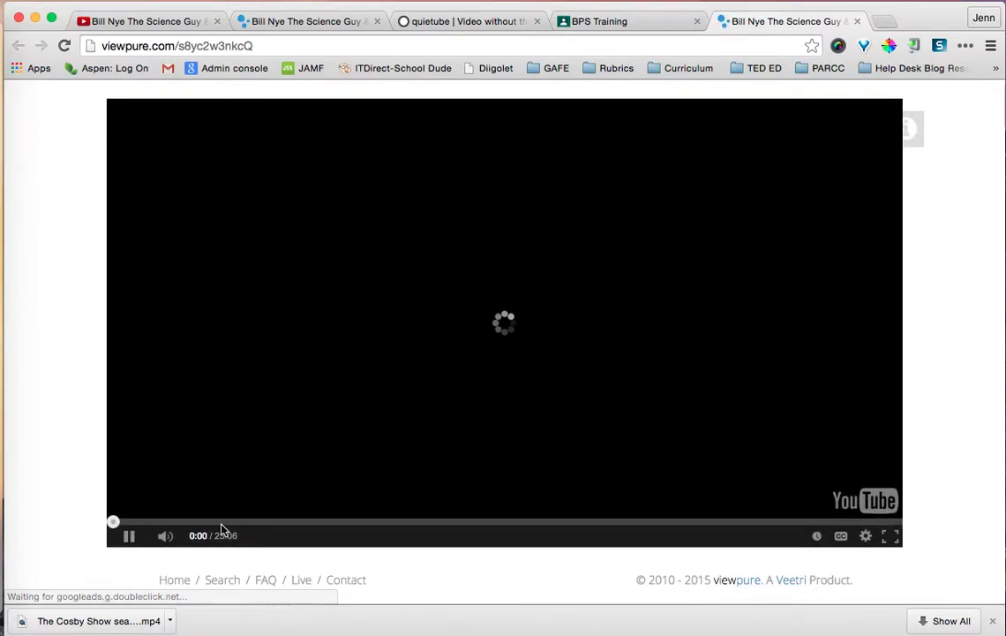
{"action": "left_click", "coordinate": [132, 522]}
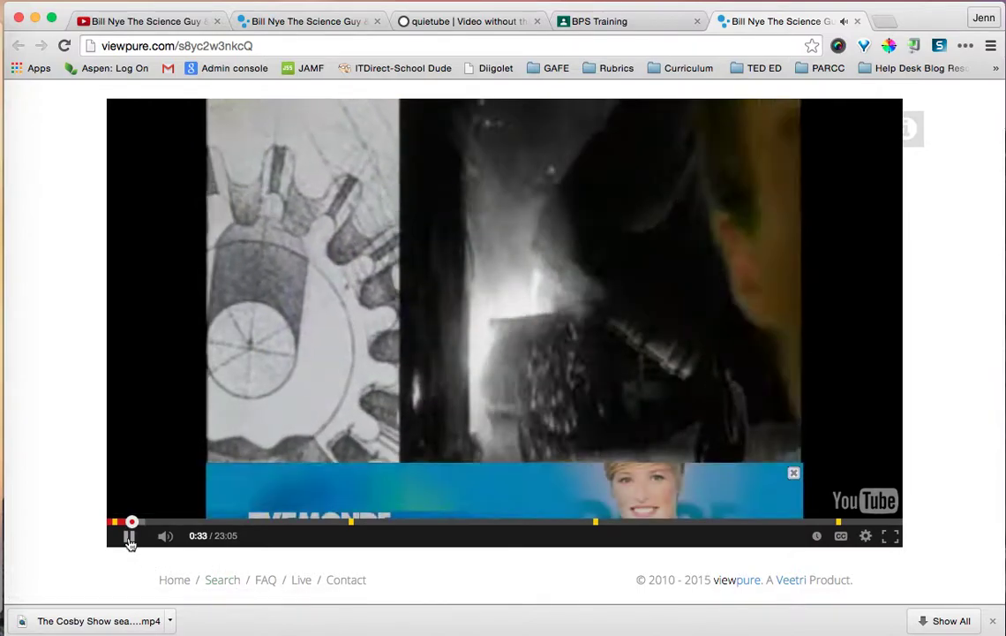
{"action": "left_click", "coordinate": [129, 537]}
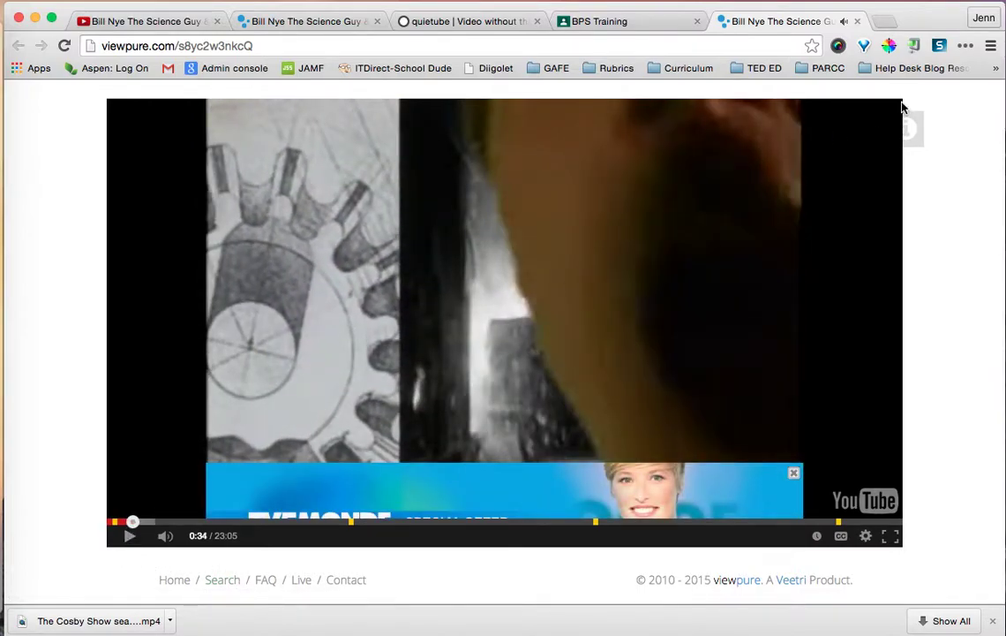
{"action": "left_click", "coordinate": [857, 21]}
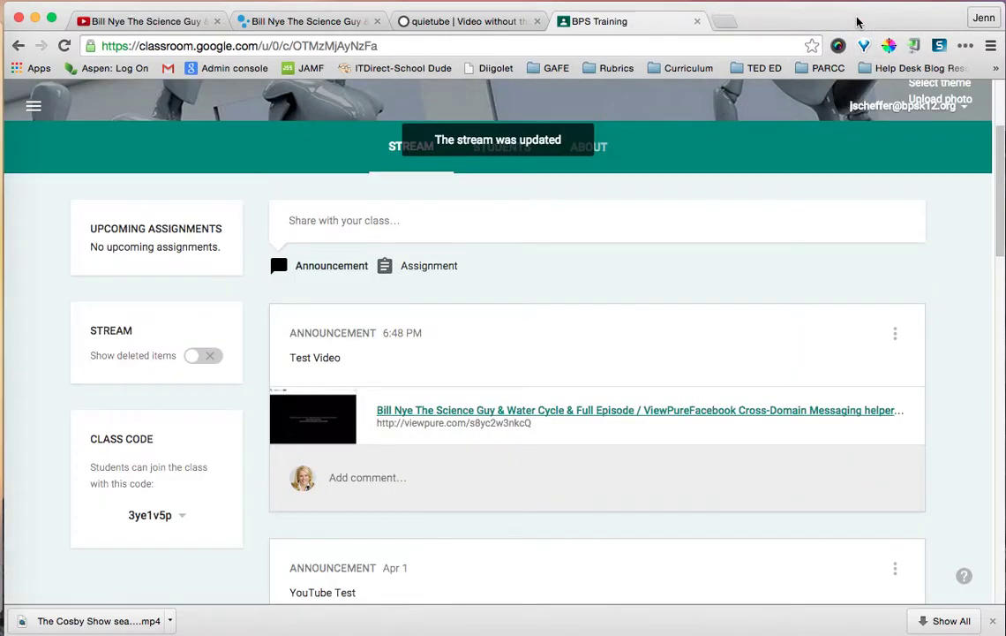
{"action": "left_click", "coordinate": [301, 23]}
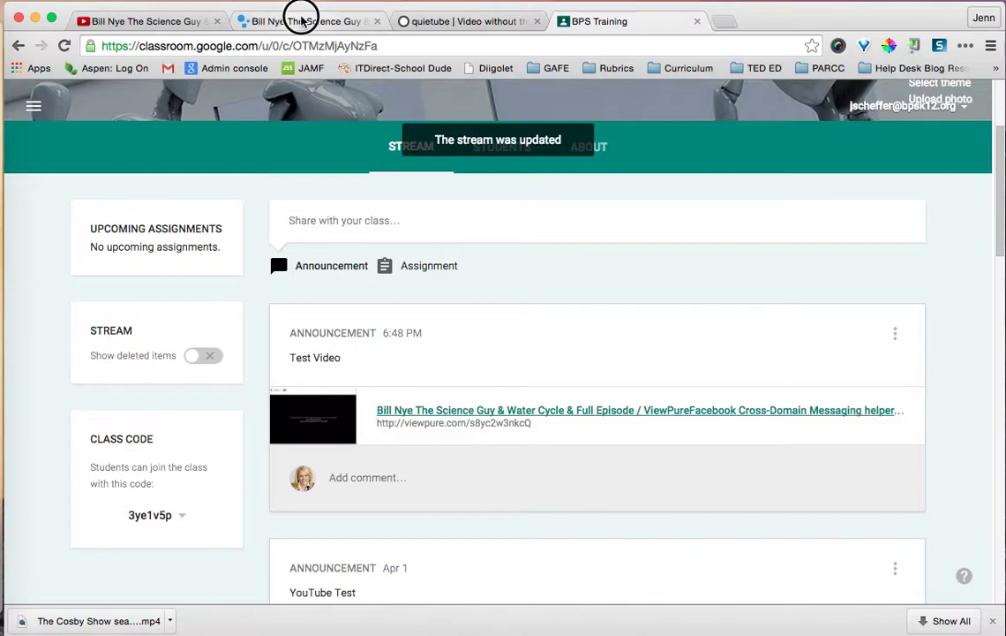
- Drag ViewPure's Purify bookmarklet onto the bookmarks bar and return to the YouTube video
{"action": "left_click", "coordinate": [19, 45]}
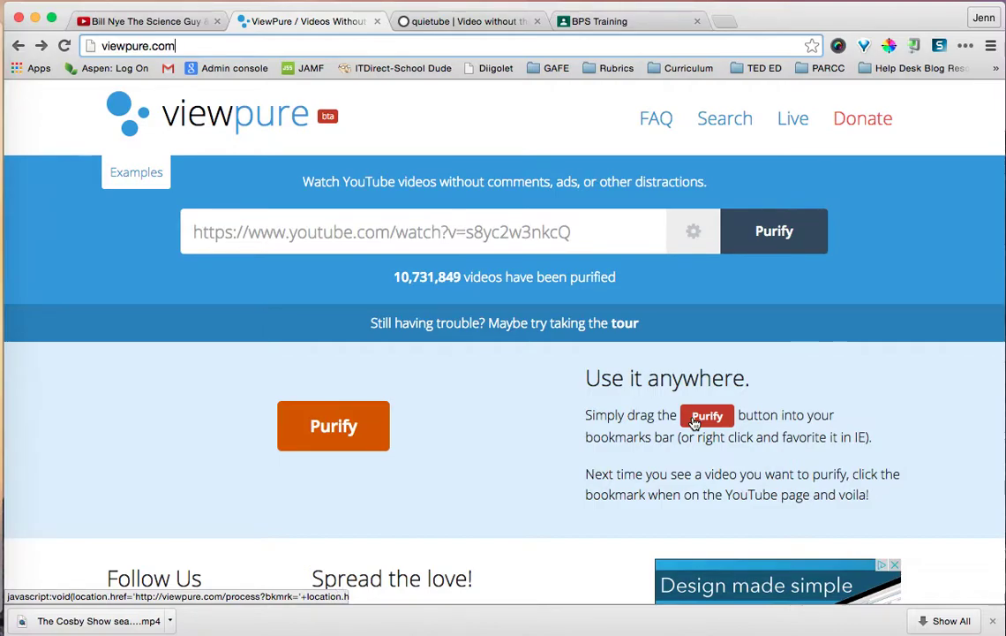
{"action": "left_click_drag", "start_coordinate": [695, 423], "coordinate": [494, 69]}
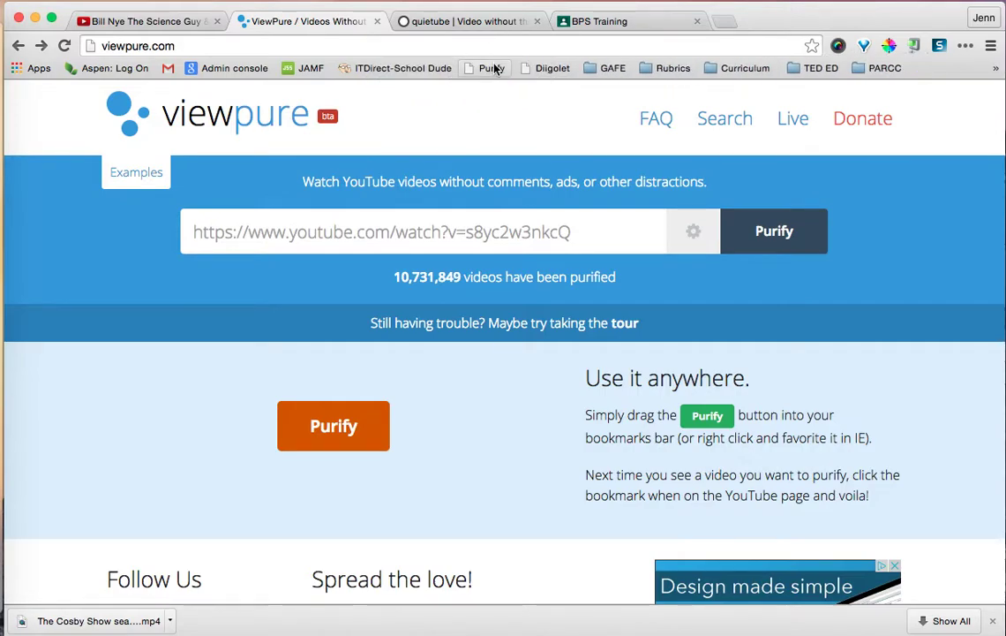
{"action": "left_click", "coordinate": [144, 21]}
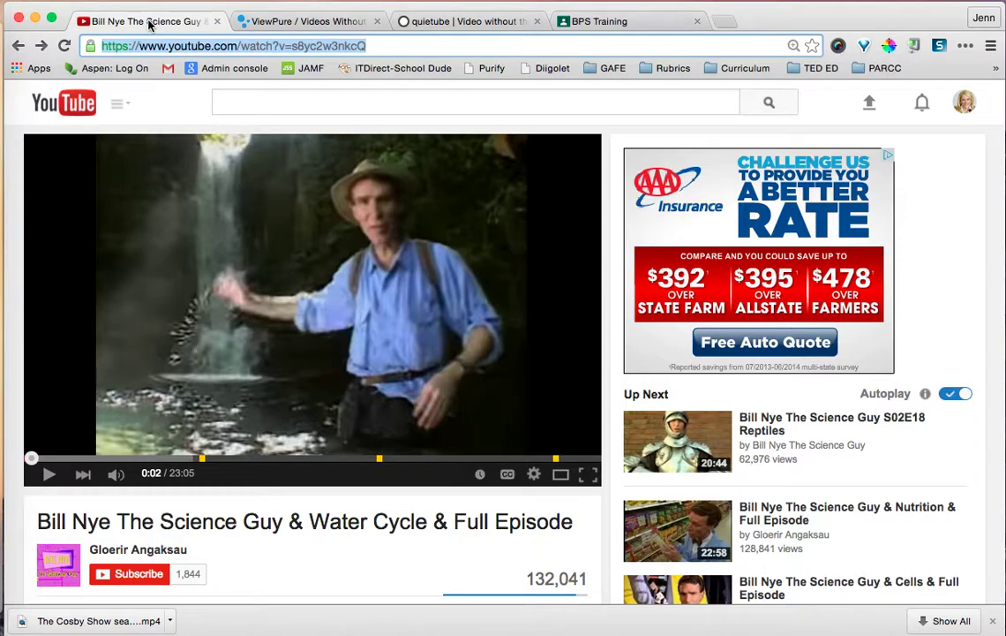
- Open the Bill Nye video ad-free with the Purify bookmark, then close the ViewPure tab
{"action": "left_click", "coordinate": [470, 71]}
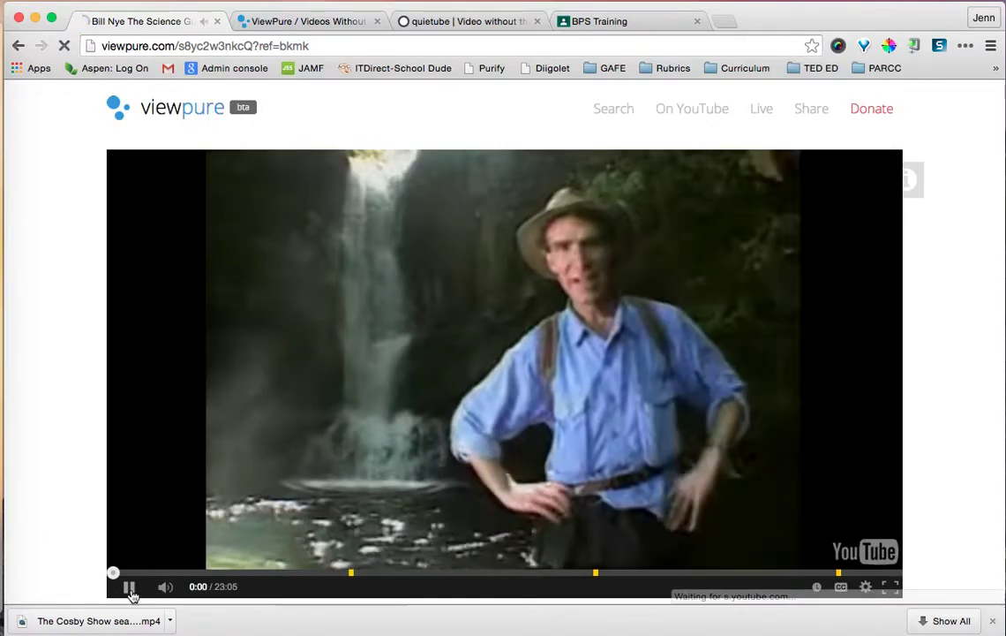
{"action": "left_click", "coordinate": [129, 587]}
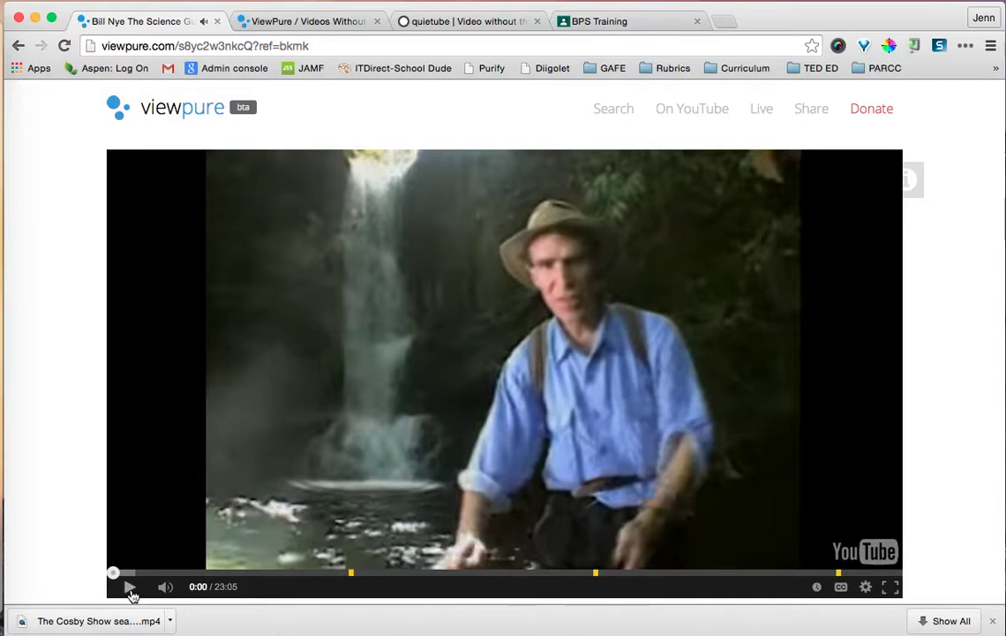
{"action": "left_click", "coordinate": [20, 46]}
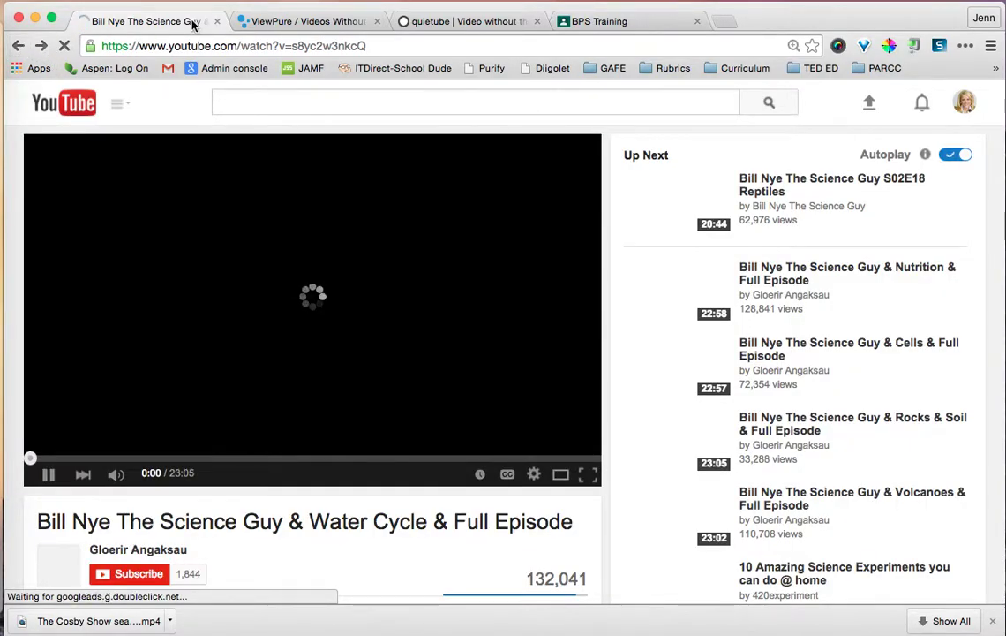
{"action": "left_click", "coordinate": [42, 474]}
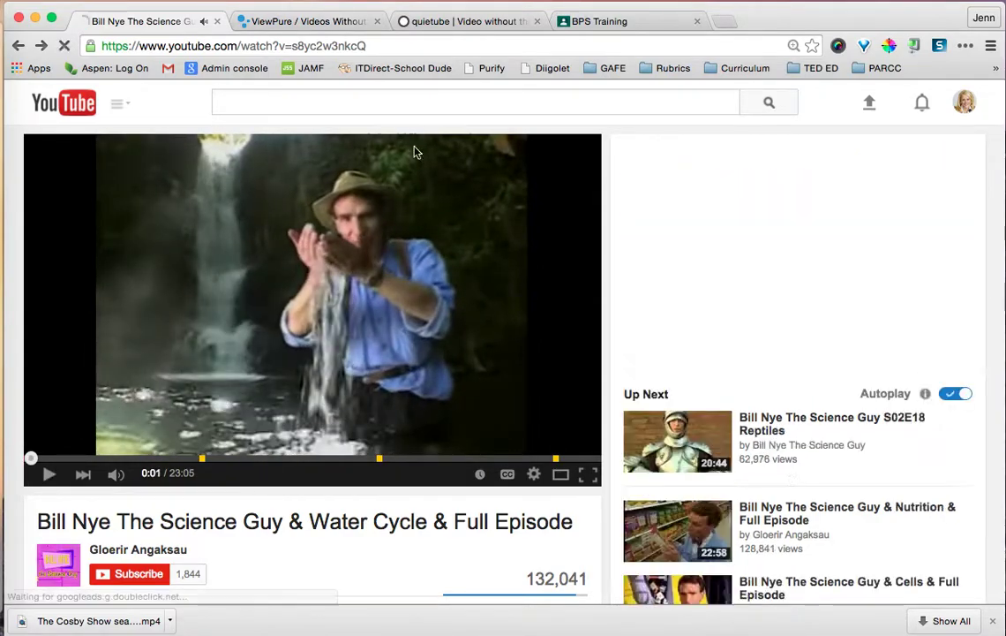
{"action": "left_click", "coordinate": [377, 21]}
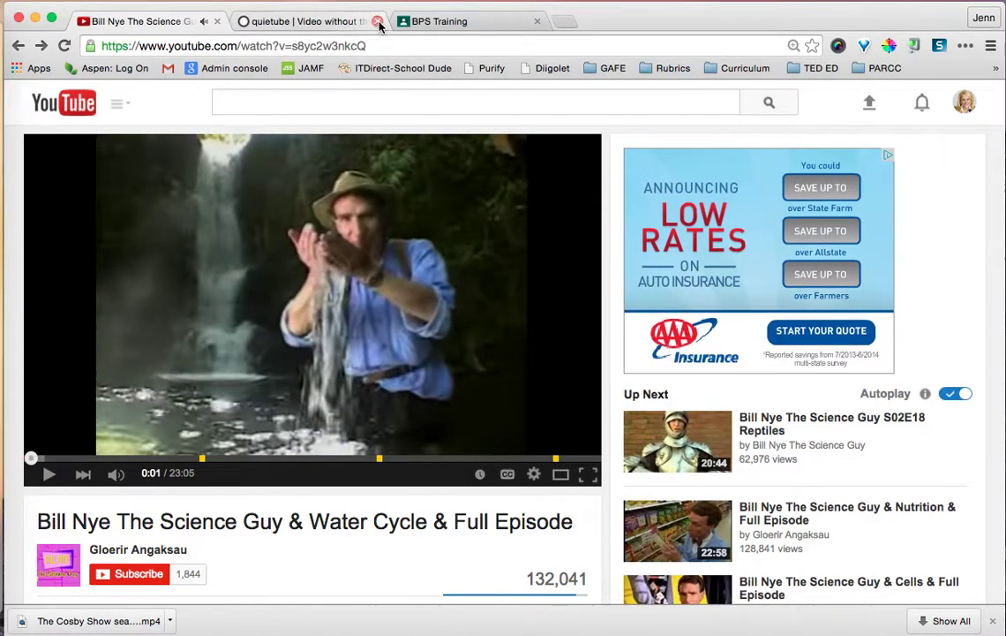
- Drag the quietube bookmarklet onto the bookmarks bar and return to the YouTube video
{"action": "left_click", "coordinate": [326, 21]}
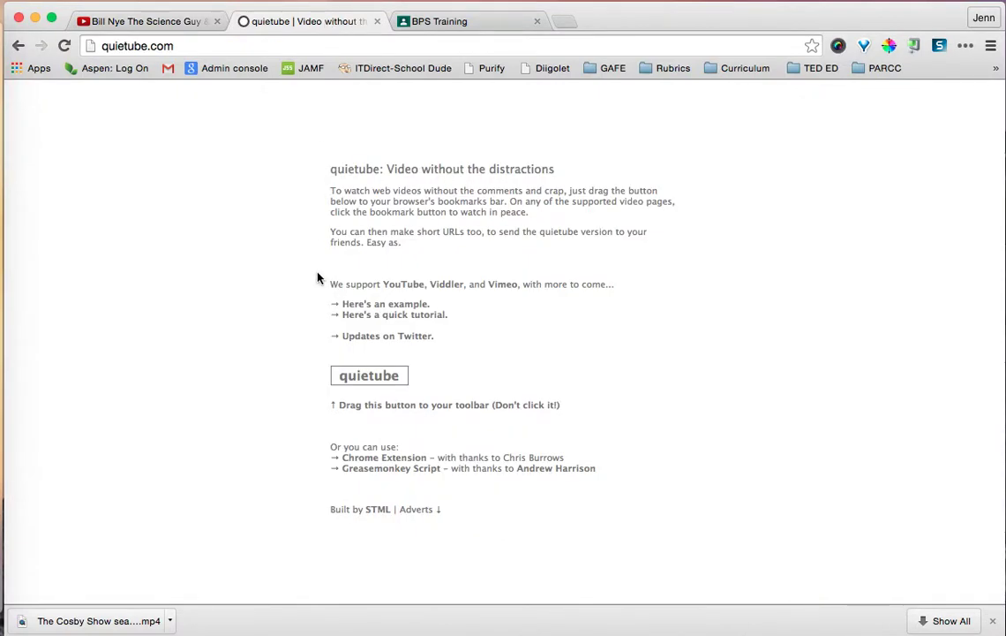
{"action": "left_click_drag", "start_coordinate": [337, 380], "coordinate": [500, 69]}
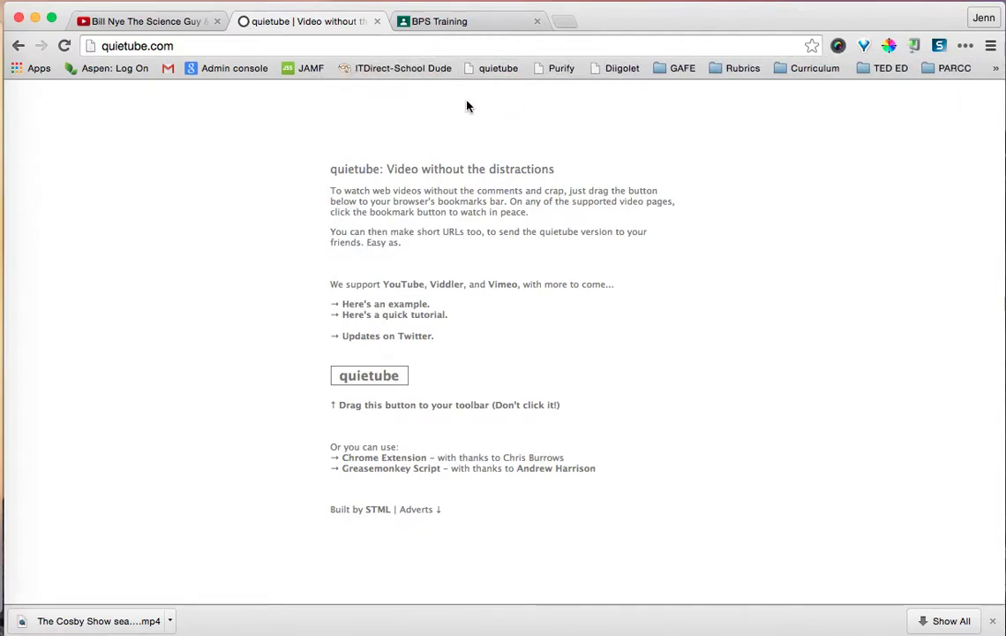
{"action": "left_click", "coordinate": [161, 22]}
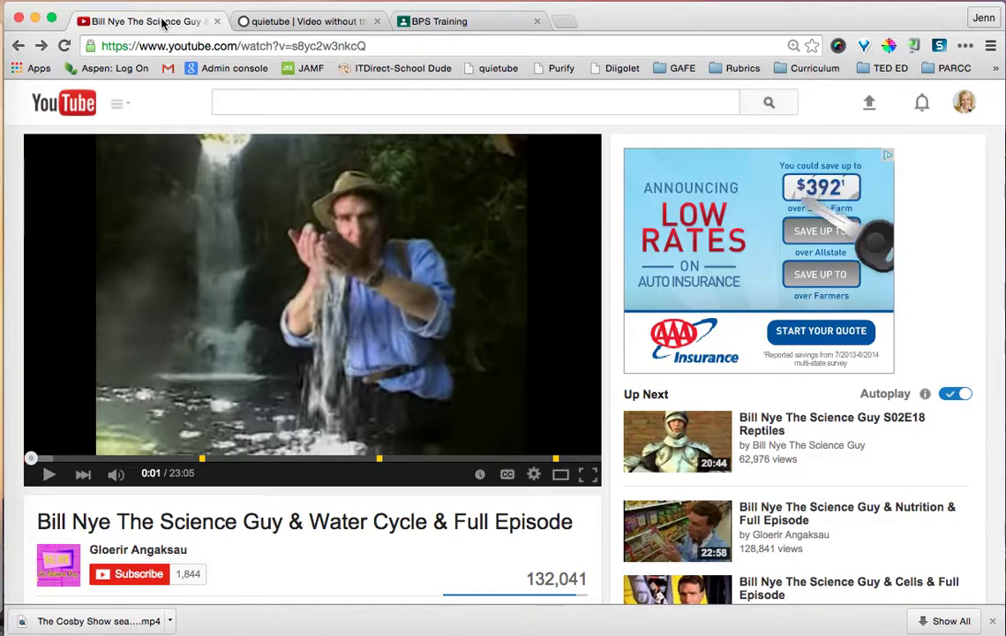
- Open the Bill Nye video with the quietube bookmark and select its quietube7 address
{"action": "left_click", "coordinate": [488, 70]}
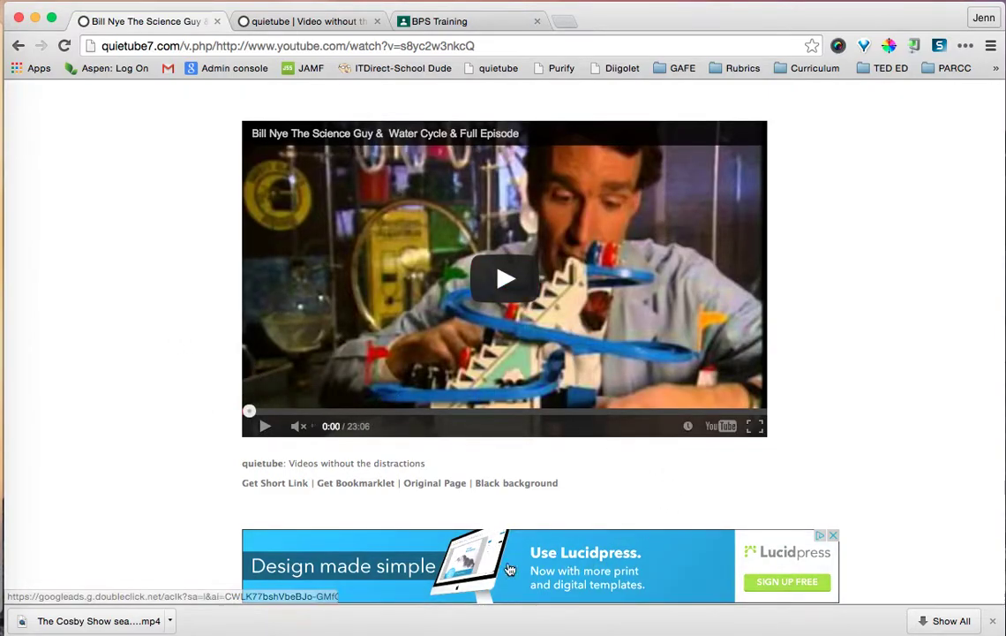
{"action": "scroll", "coordinate": [499, 567], "scroll_direction": "down", "scroll_amount": 1}
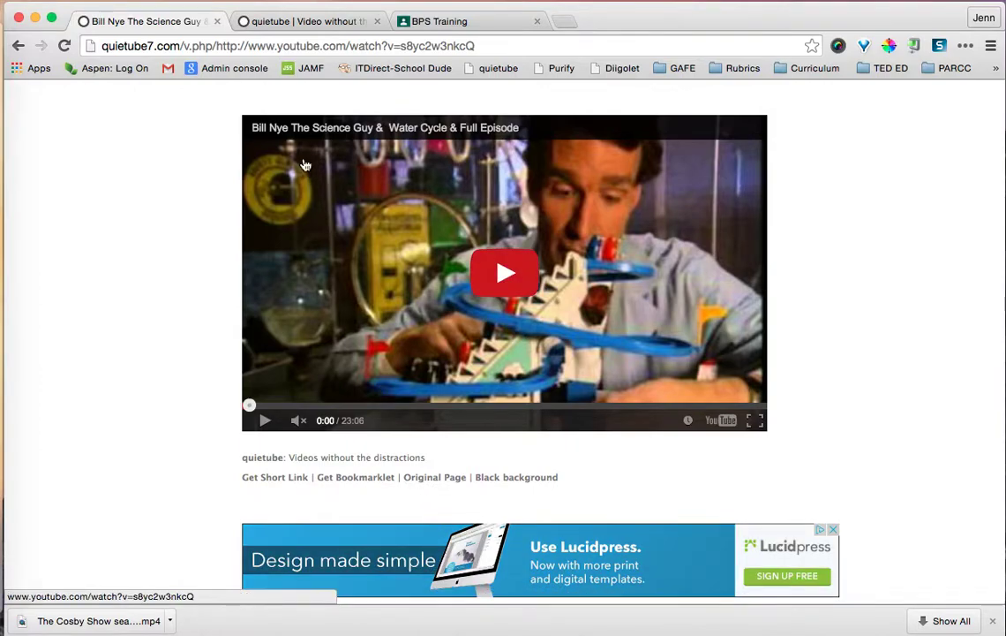
{"action": "left_click", "coordinate": [282, 47]}
{"action": "key", "text": "super+c"}
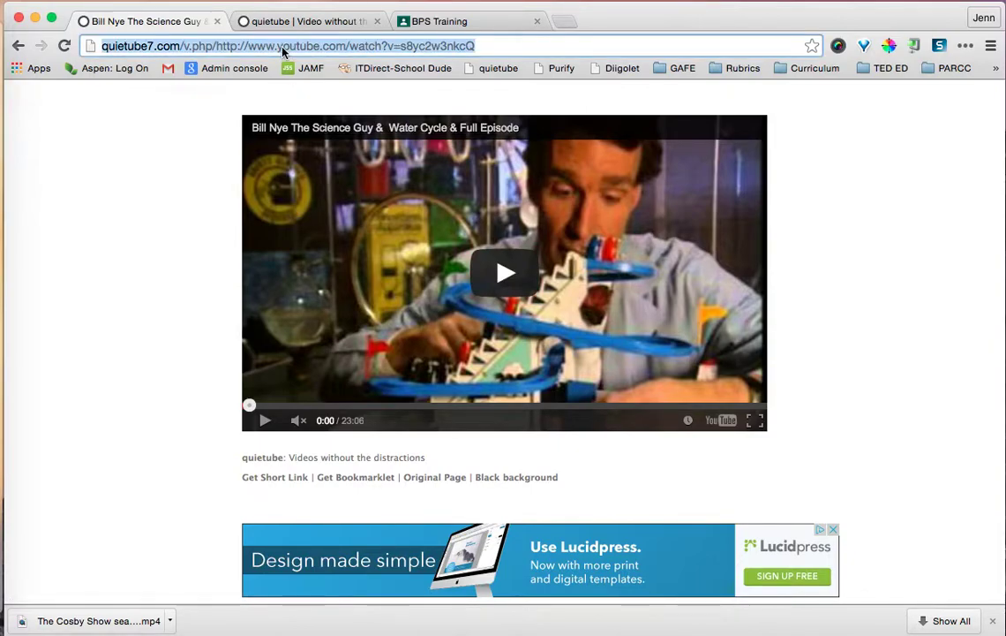
- Post a 'Test Video' announcement in BPS Training linking the quietube video, then open the link
{"action": "left_click", "coordinate": [424, 21]}
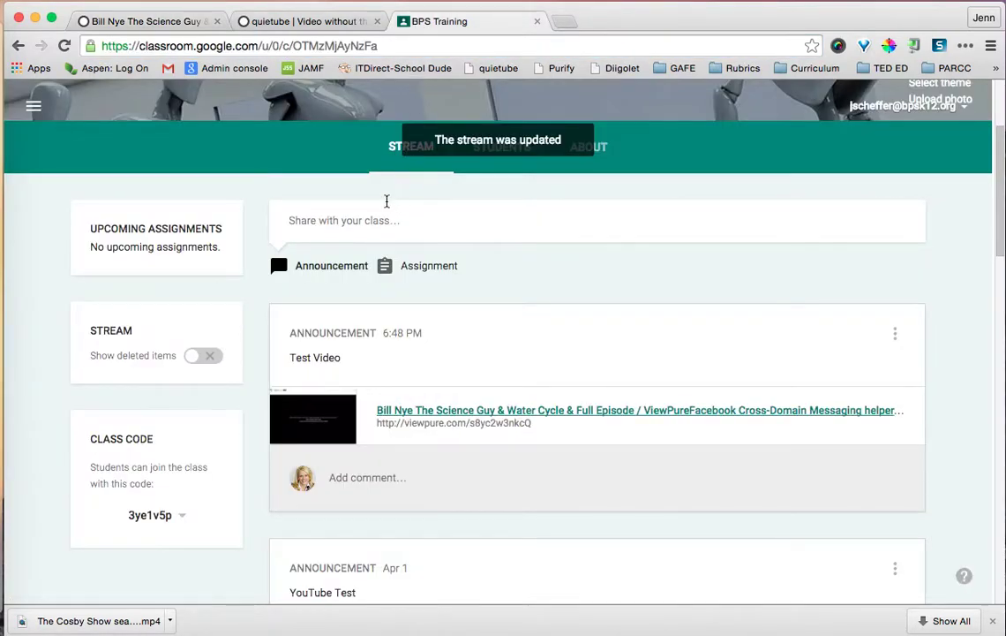
{"action": "left_click", "coordinate": [366, 220]}
{"action": "type", "text": "Tes"}
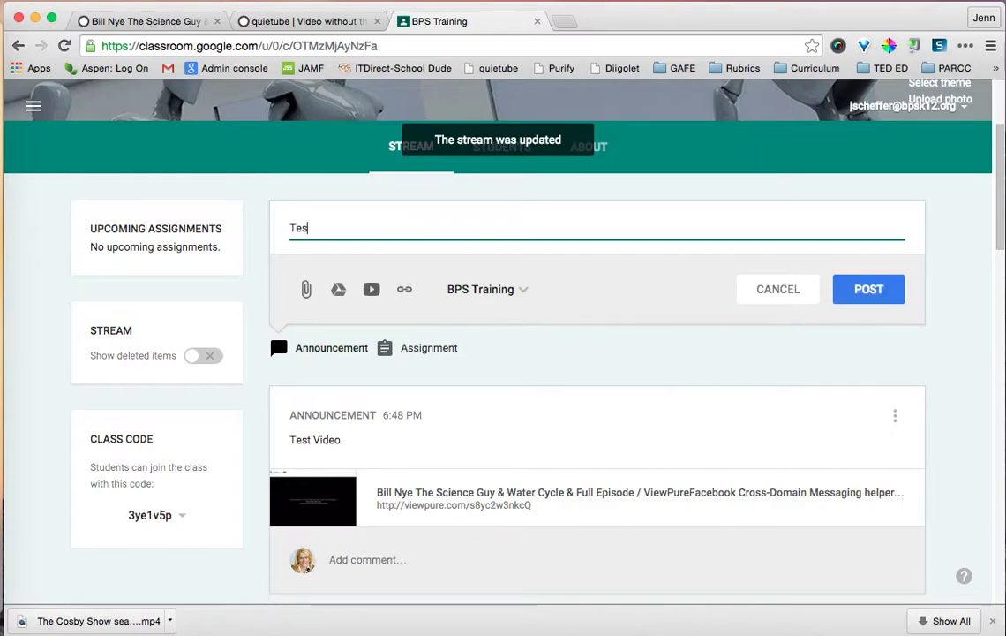
{"action": "type", "text": "t "}
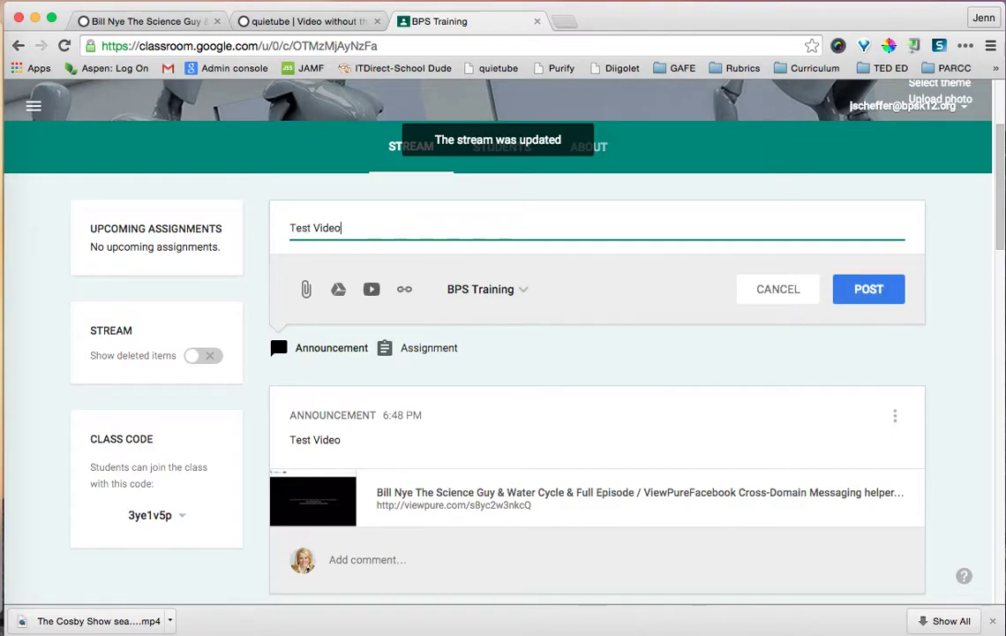
{"action": "type", "text": "Video"}
{"action": "left_click", "coordinate": [404, 289]}
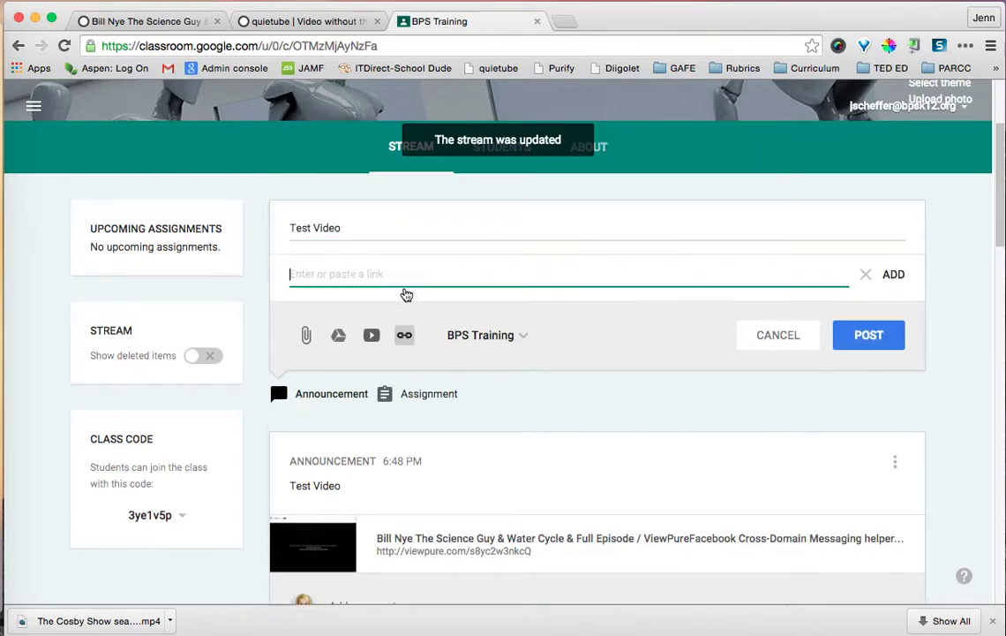
{"action": "key", "text": "super+v"}
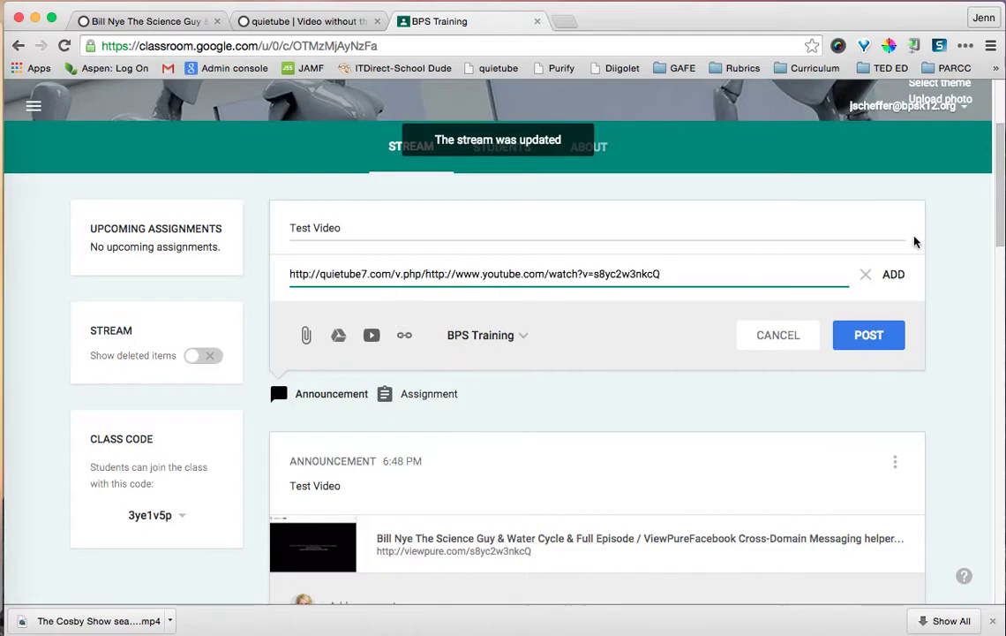
{"action": "left_click", "coordinate": [894, 275]}
{"action": "left_click", "coordinate": [862, 348]}
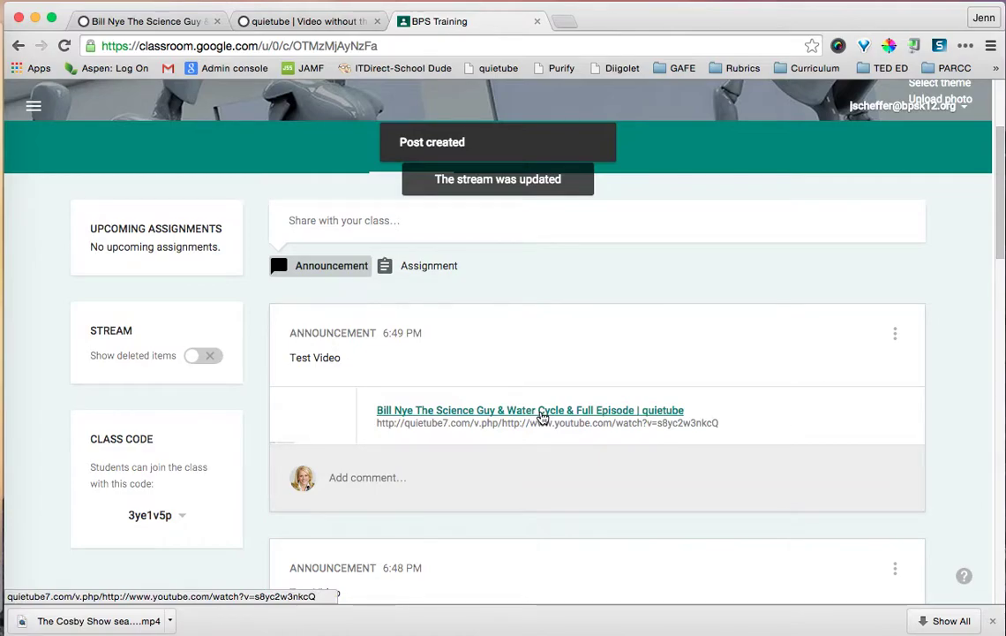
{"action": "left_click", "coordinate": [542, 411]}
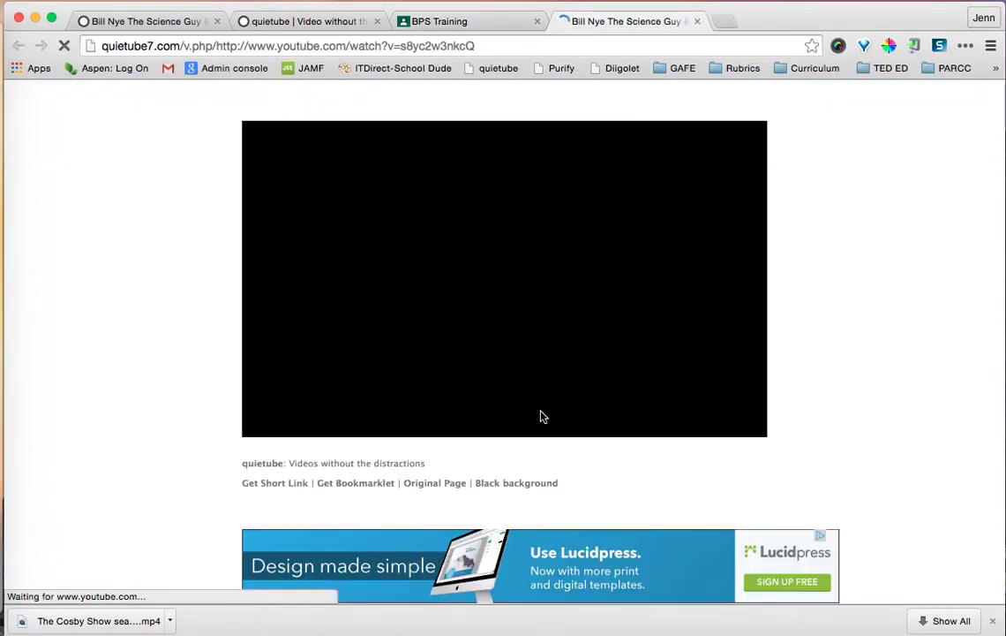